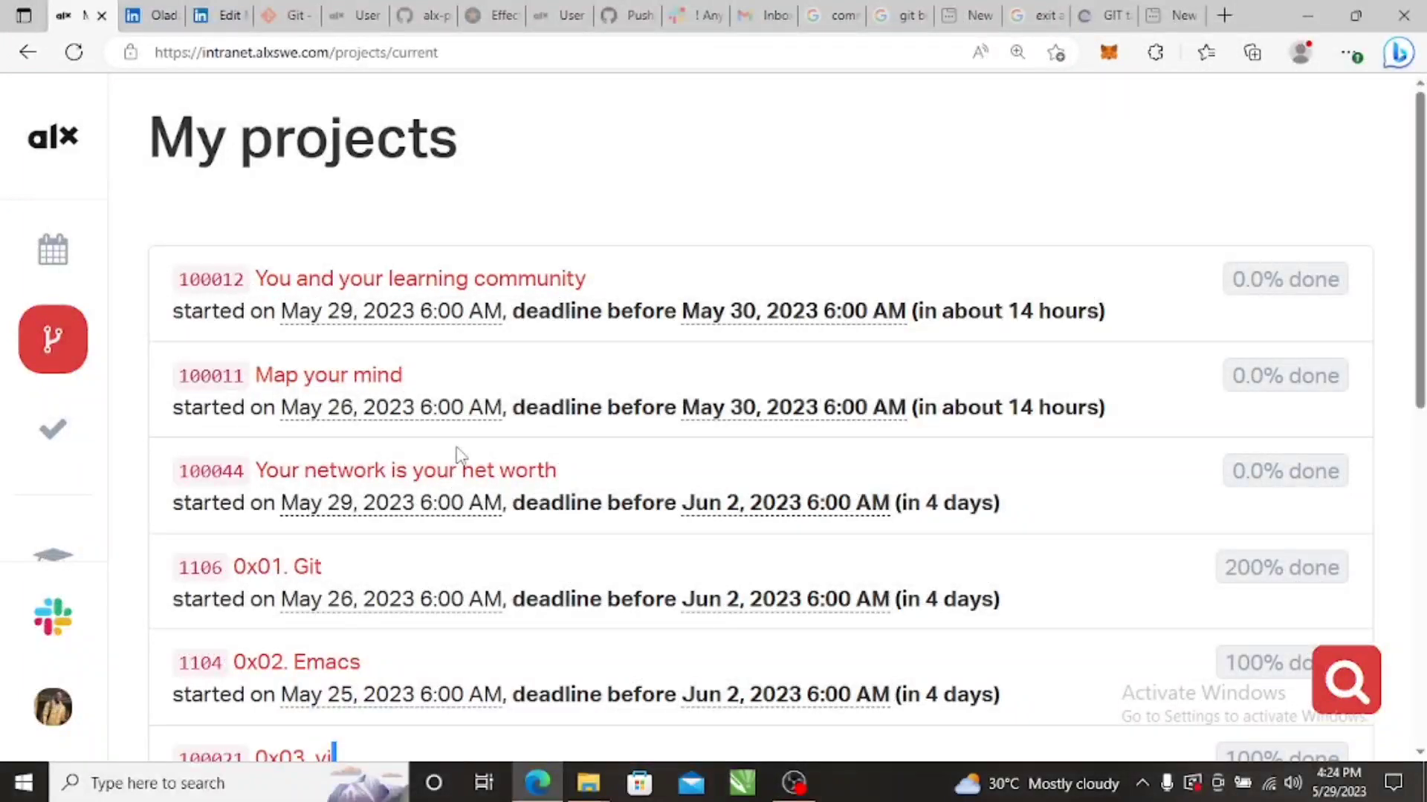
Open the 'Your network is your net worth' project from My projects
left_click(321, 481)
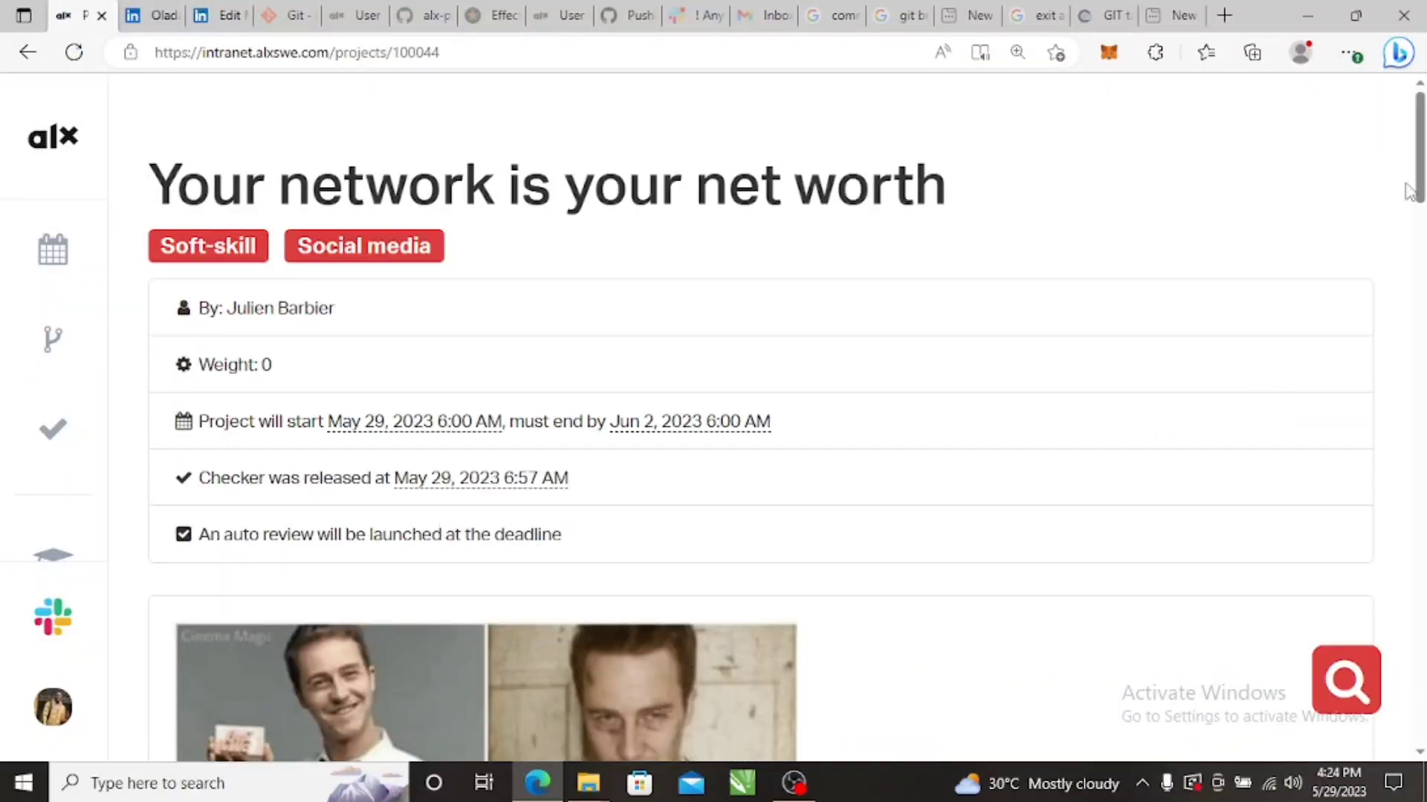
scroll(1422, 167, "down", 1)
scroll(1421, 167, "down", 4)
scroll(1421, 167, "down", 3)
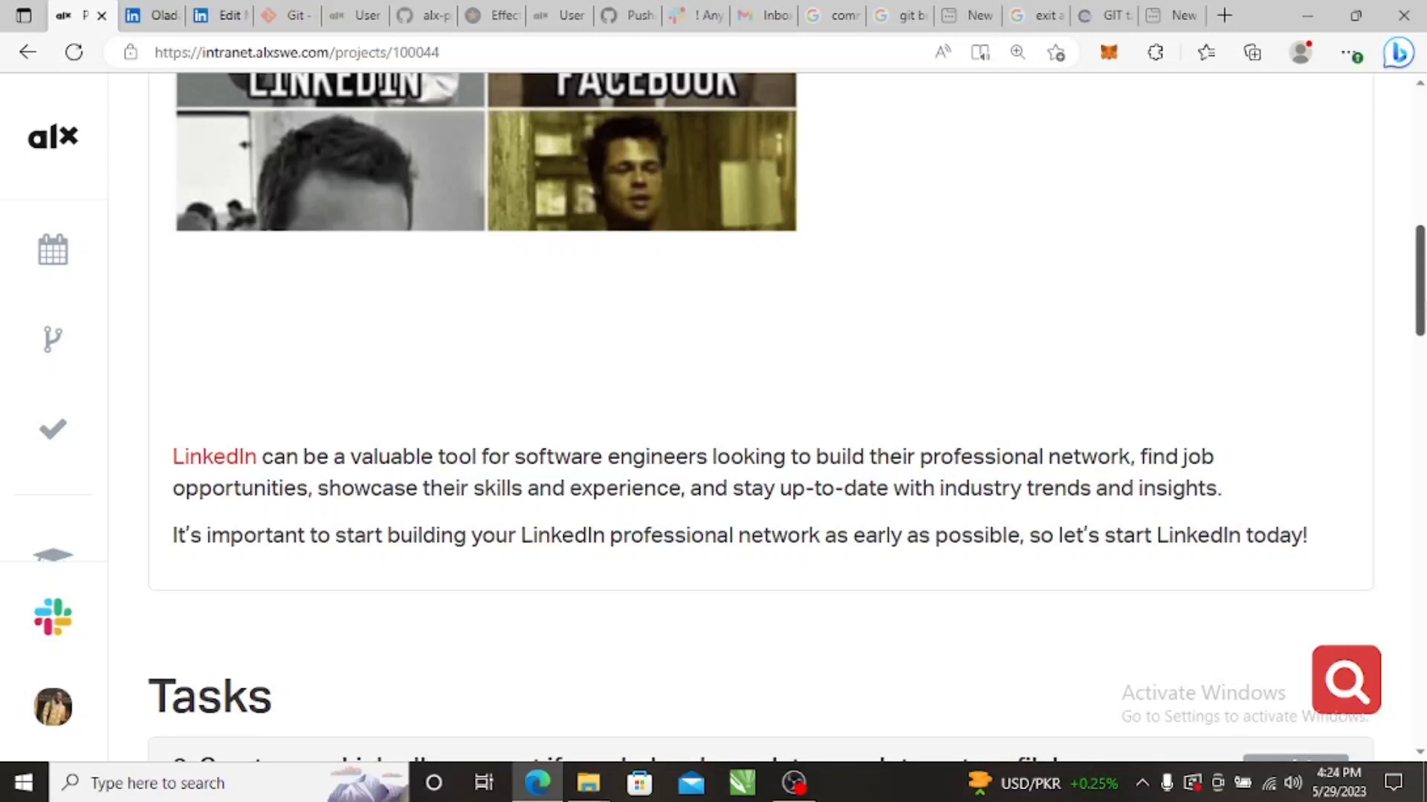
scroll(1421, 280, "down", 1)
scroll(1421, 279, "down", 1)
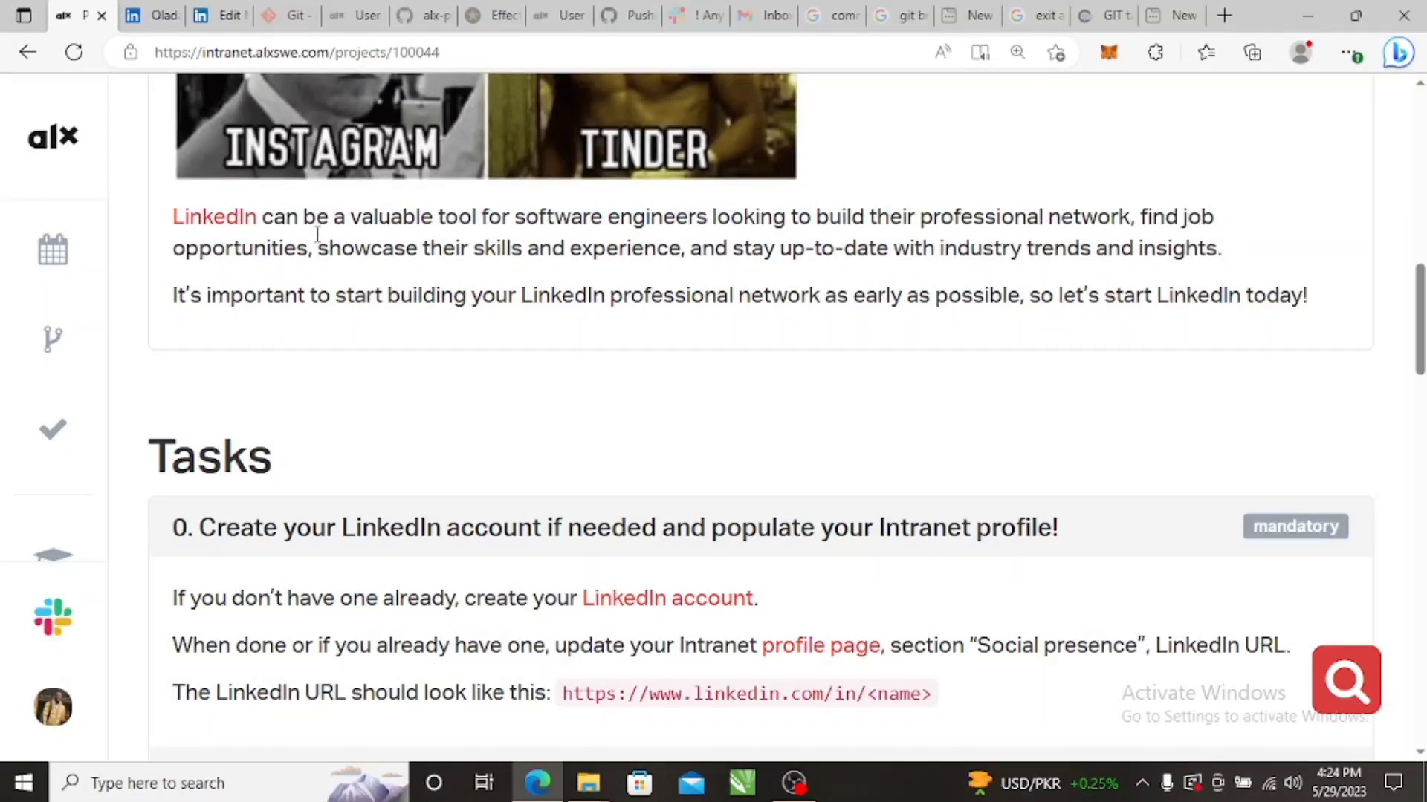
Read the LinkedIn introduction, briefly highlighting part of it, on the way to Task 0
left_click_drag(594, 296, 726, 251)
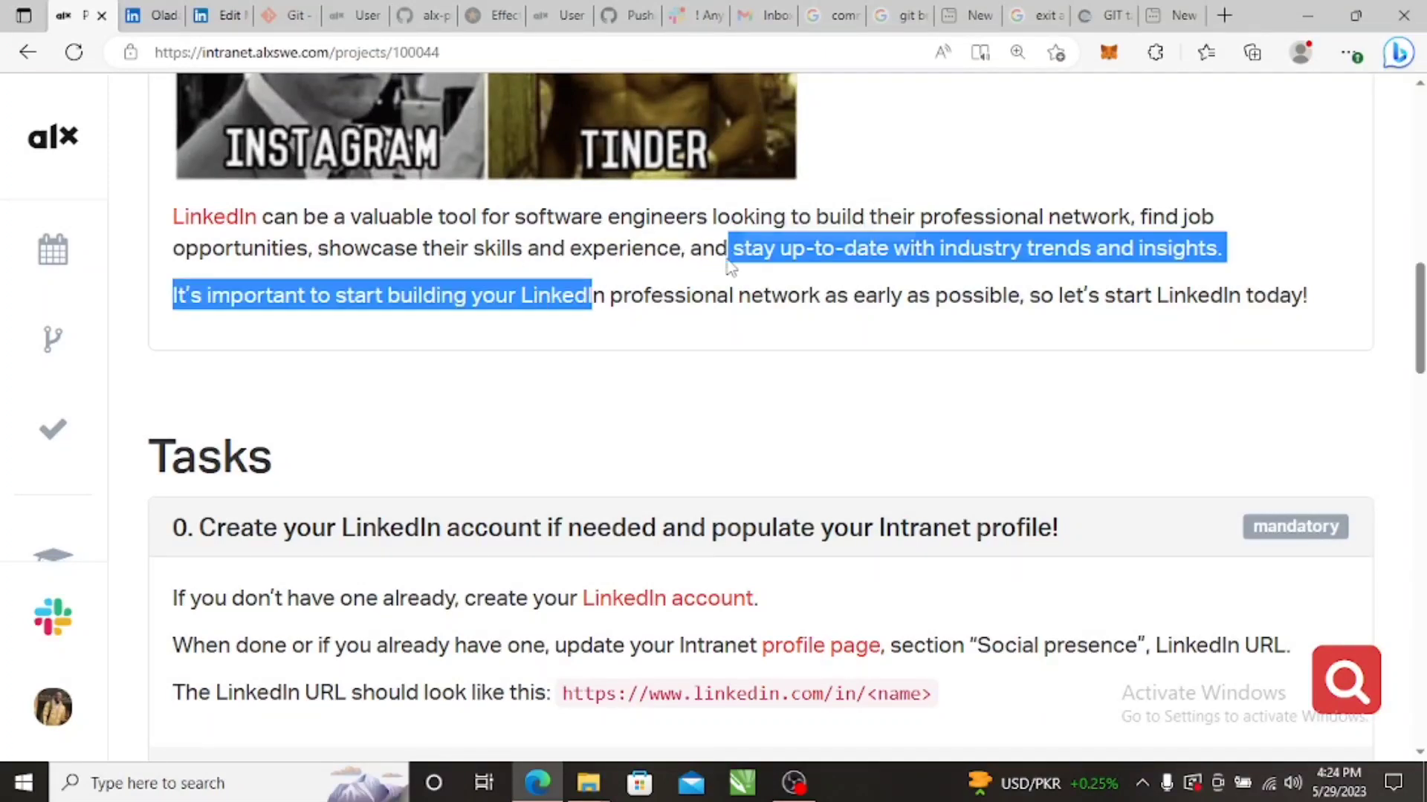
left_click(786, 279)
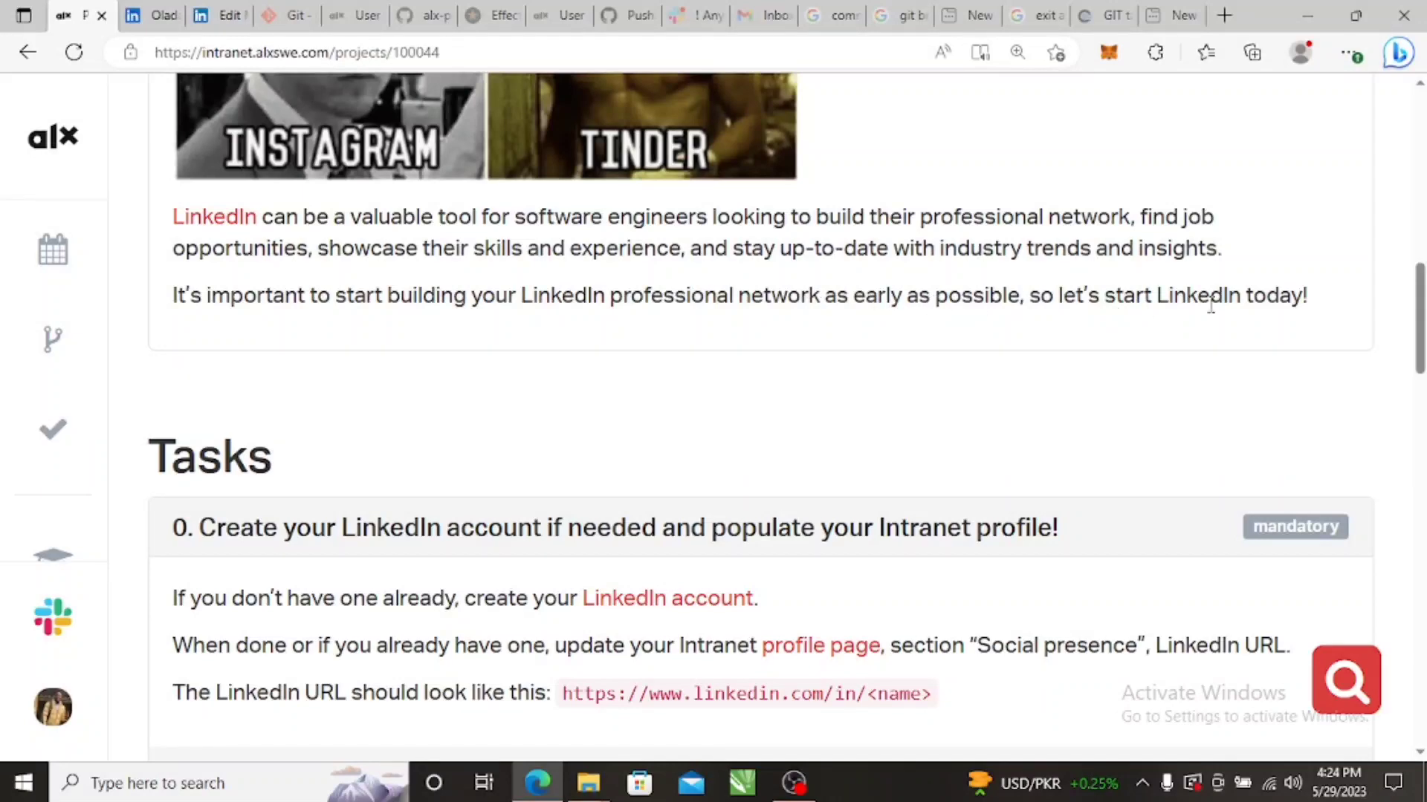
scroll(749, 254, "down", 3)
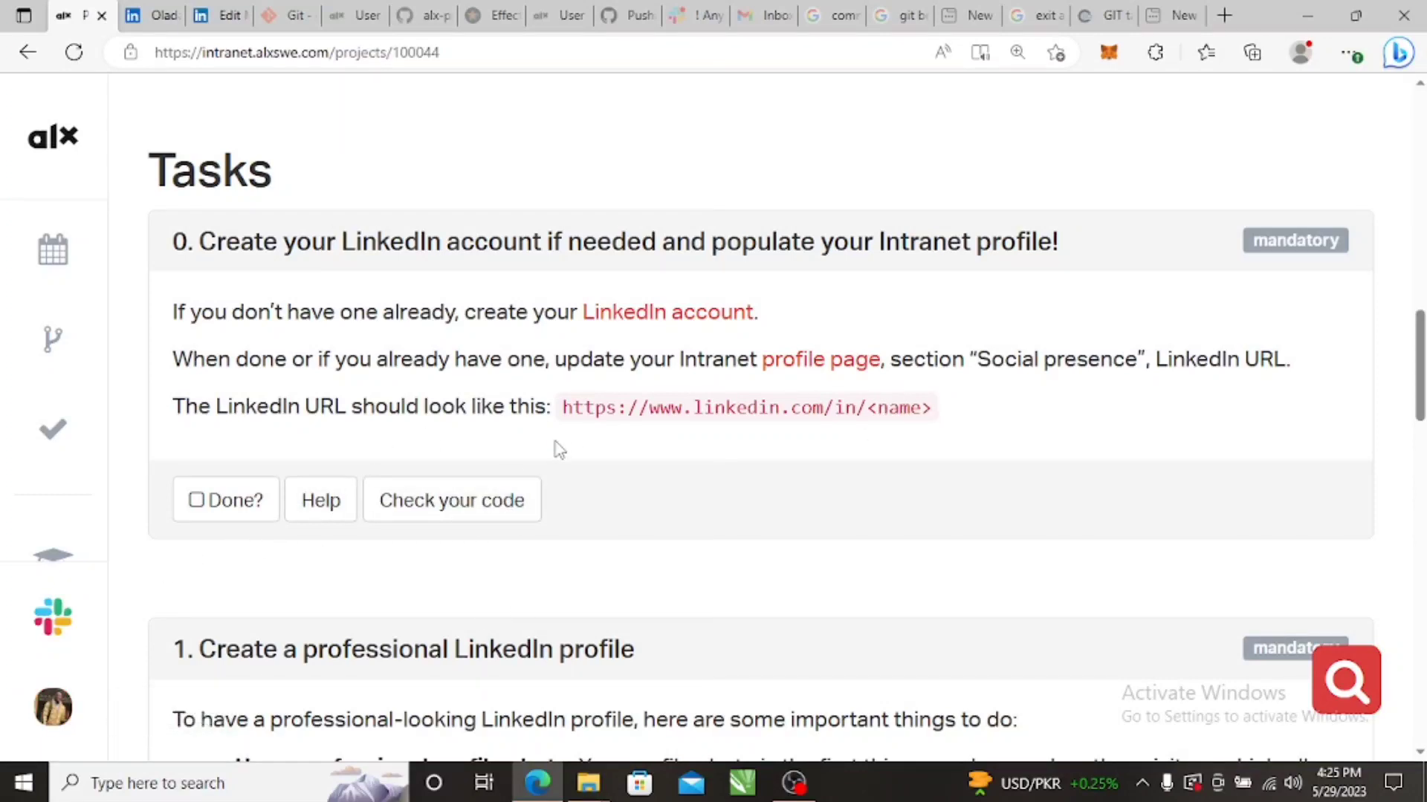
Run task 0's LinkedIn account check until all tests pass, then close the results
left_click(476, 493)
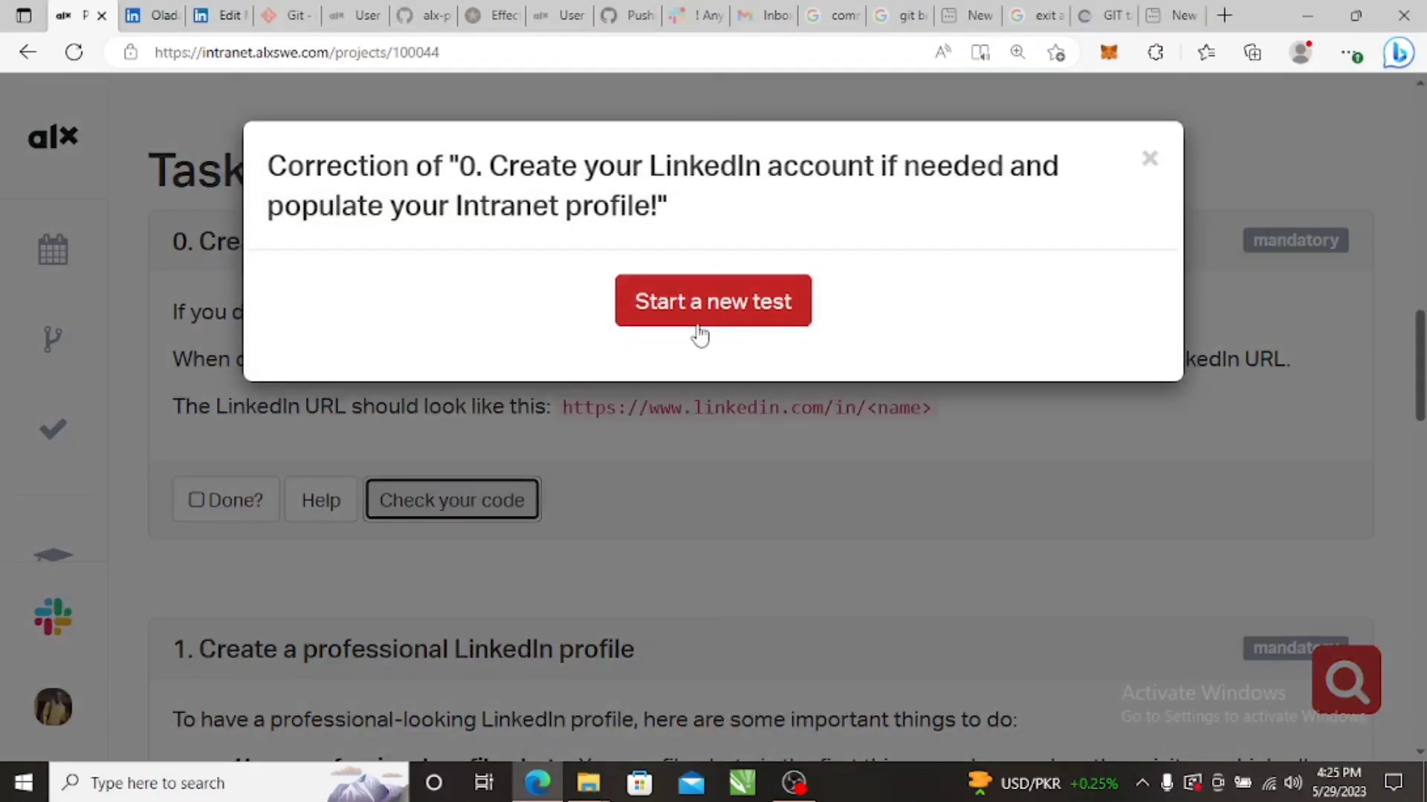
left_click(698, 317)
left_click(1009, 563)
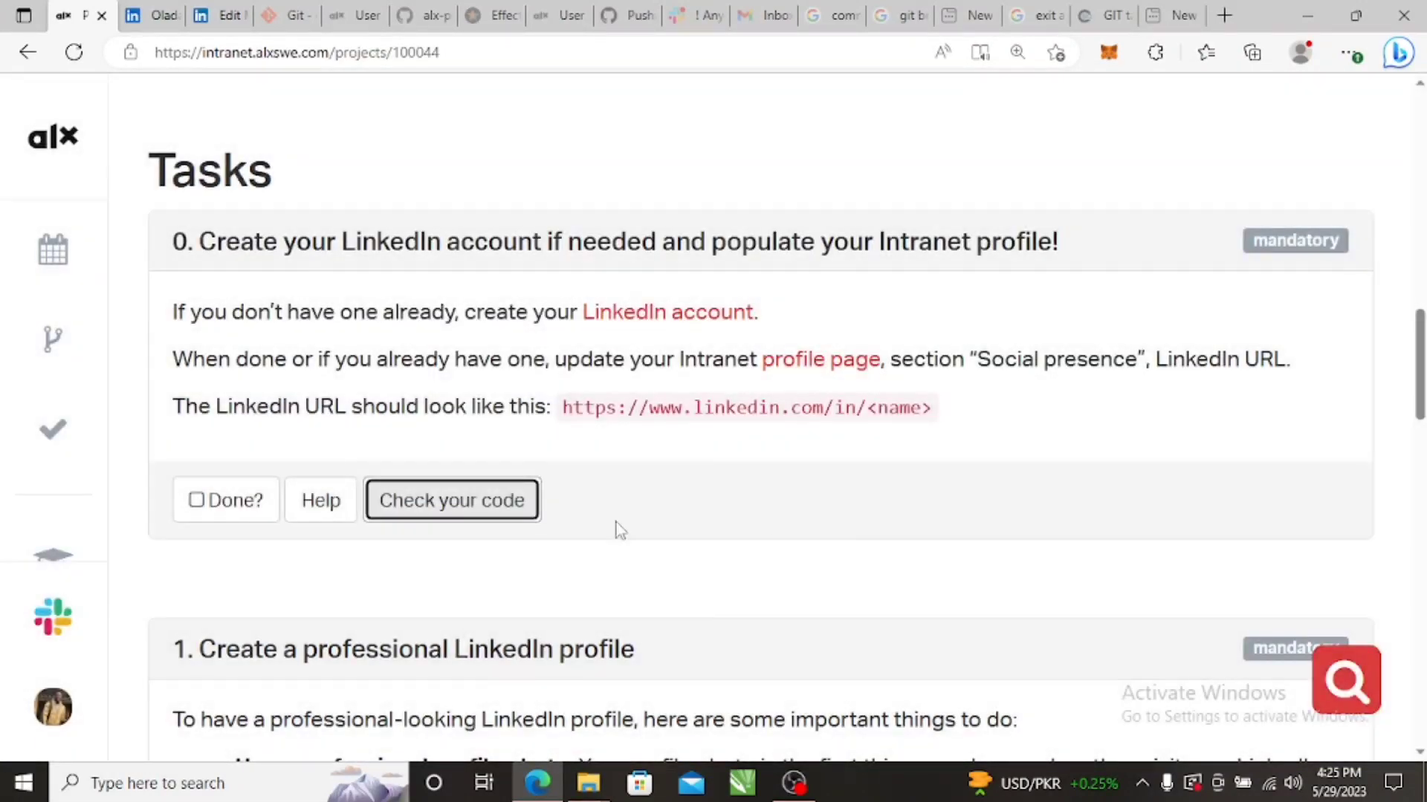
left_click(484, 503)
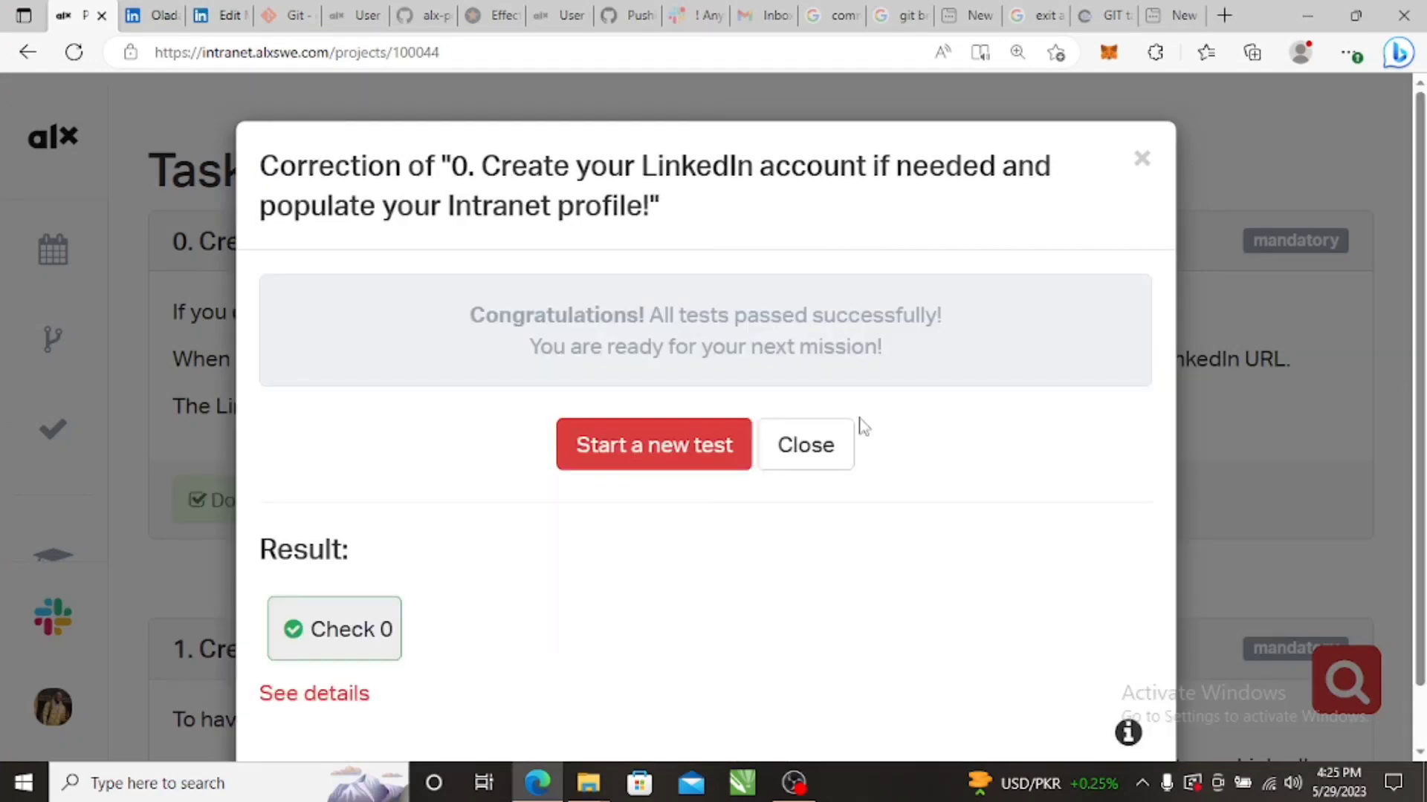
left_click(795, 465)
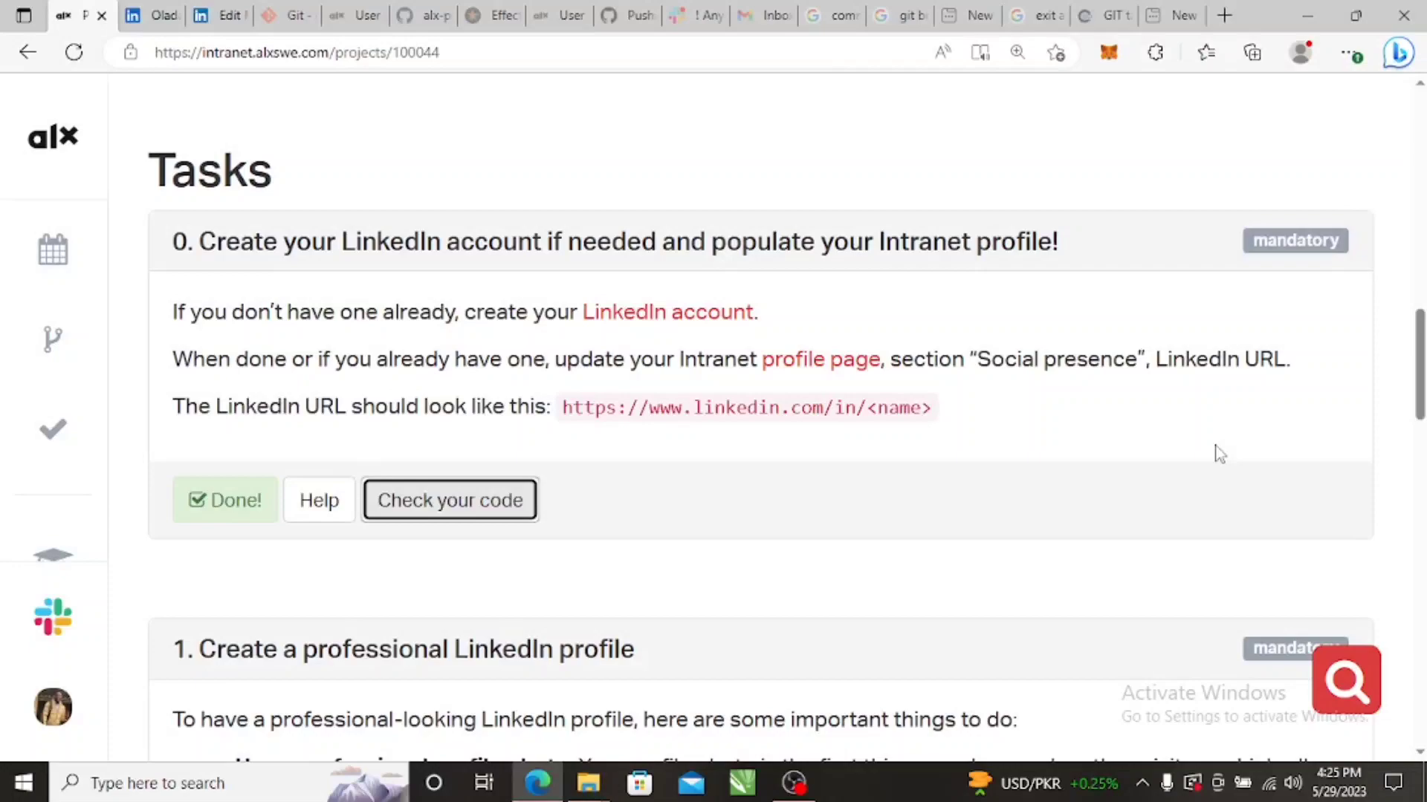
mouse_move(1419, 364)
left_mouse_down()
mouse_move(1419, 702)
mouse_move(1419, 430)
mouse_move(1419, 443)
left_mouse_up()
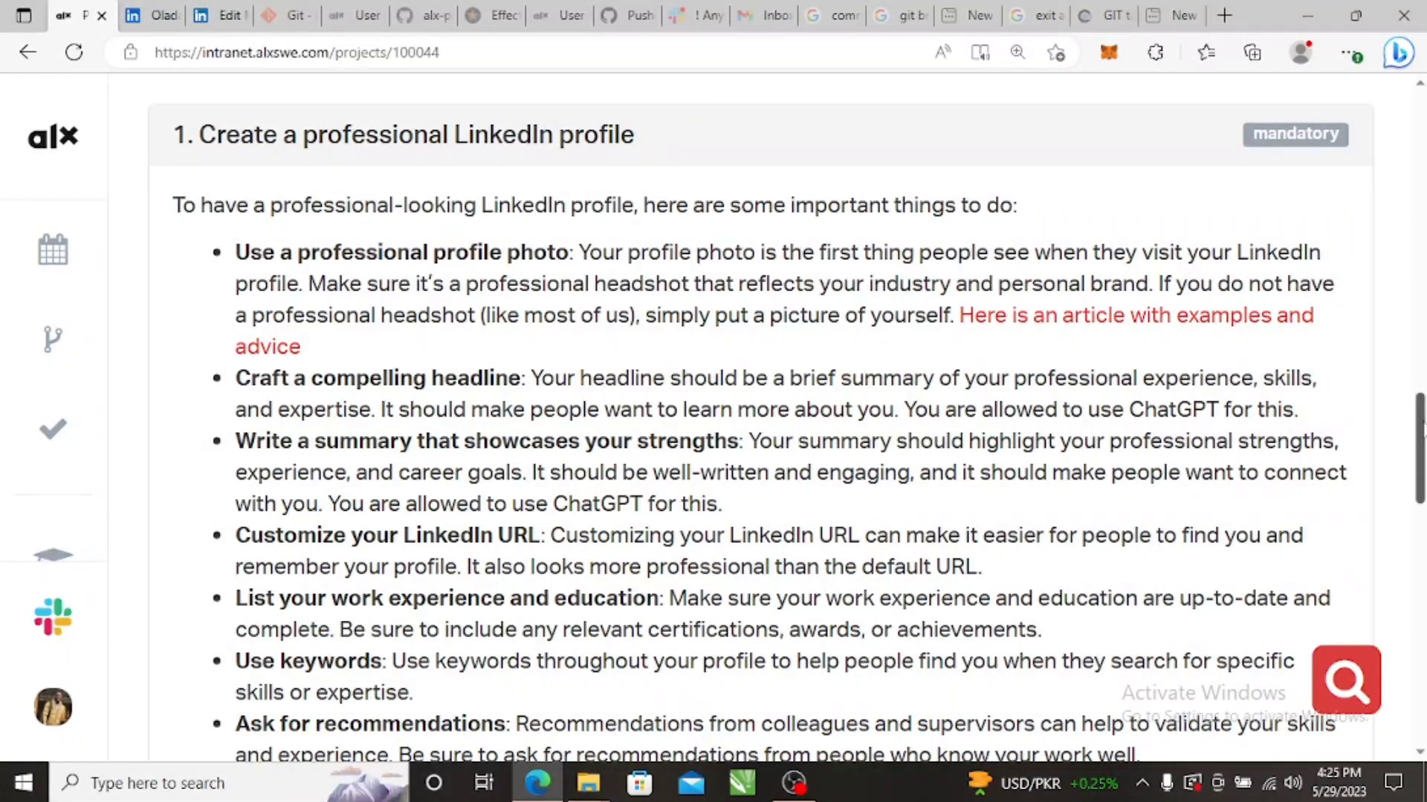
scroll(1422, 435, "down", 2)
scroll(757, 413, "down", 2)
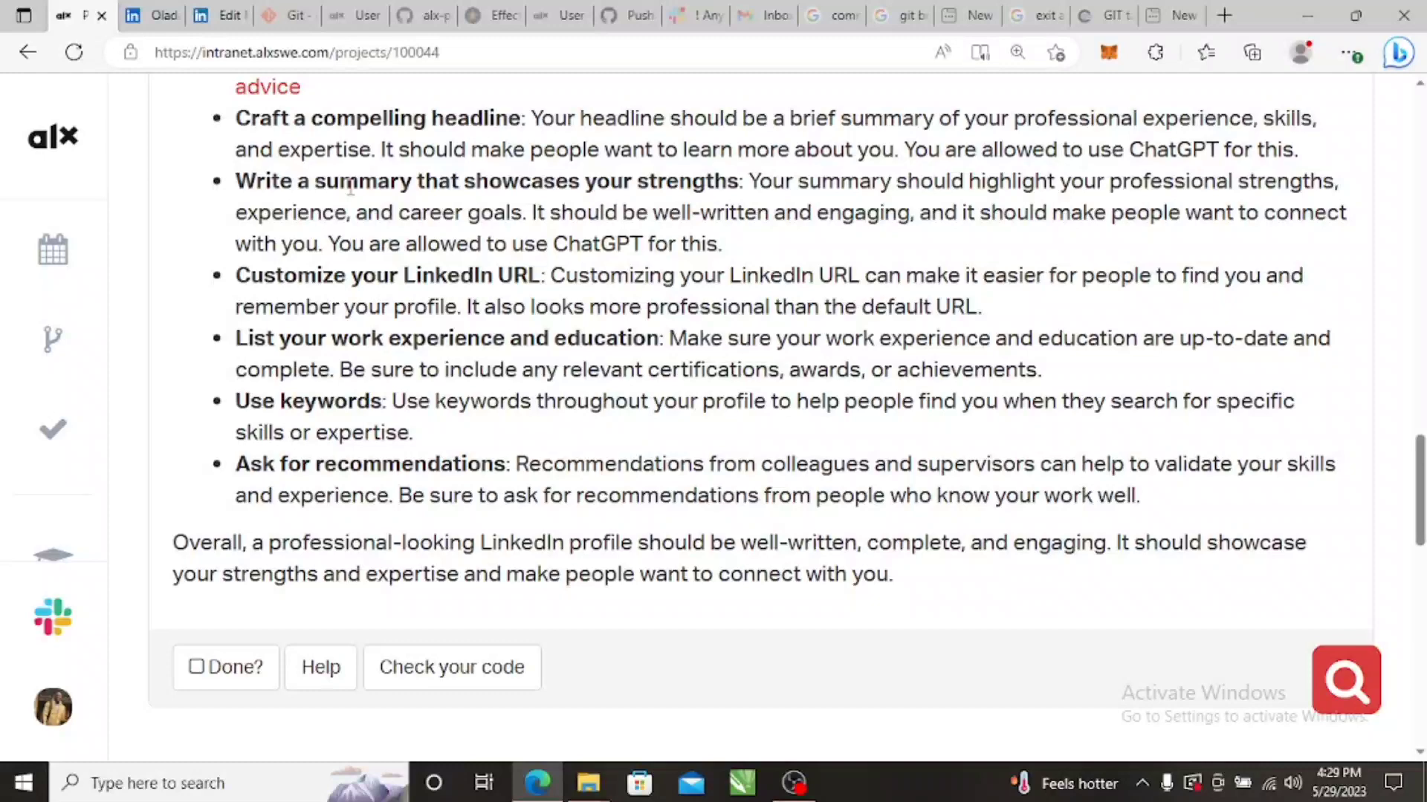
Run a new correction test for the professional LinkedIn profile task, then close it
left_click(490, 674)
left_click(708, 265)
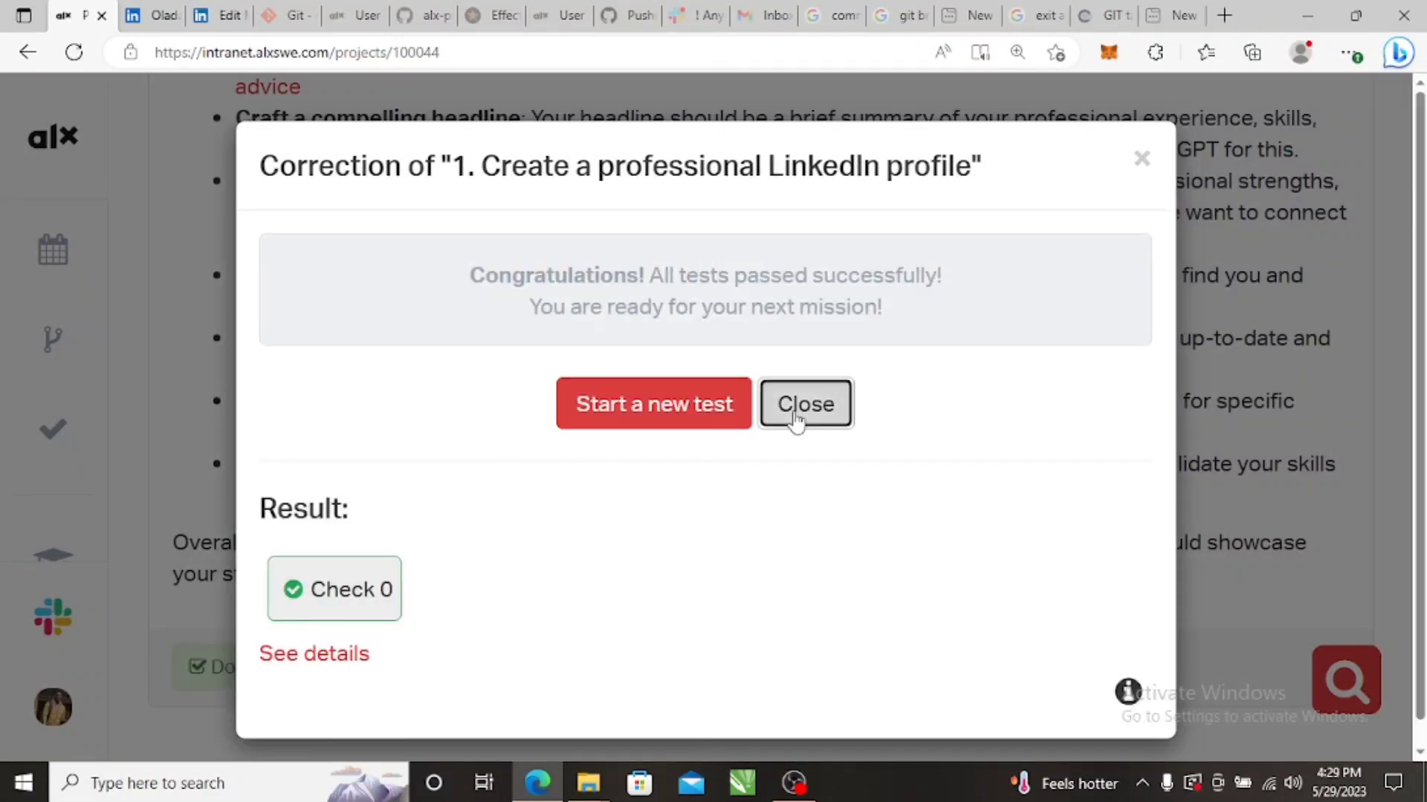
left_click(799, 422)
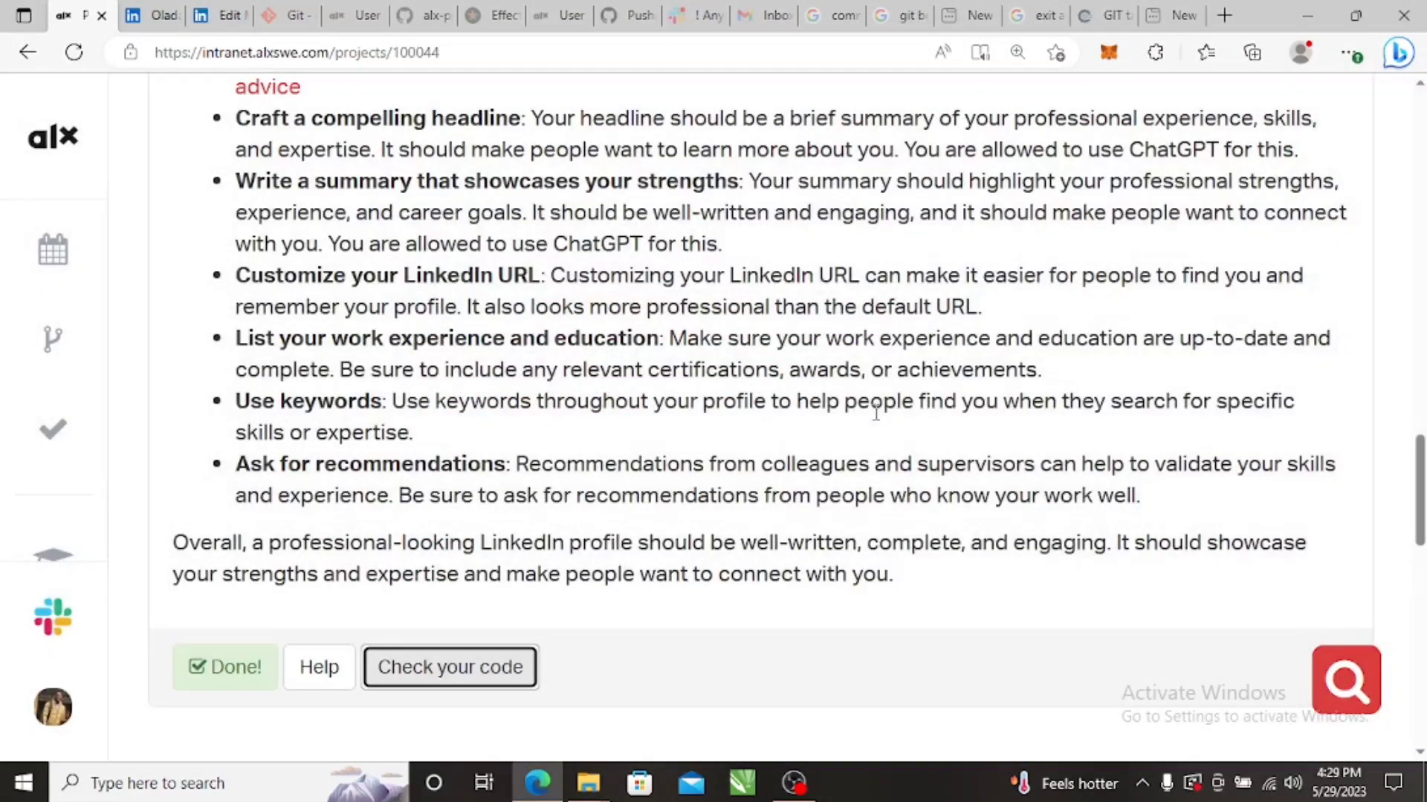
scroll(758, 419, "down", 5)
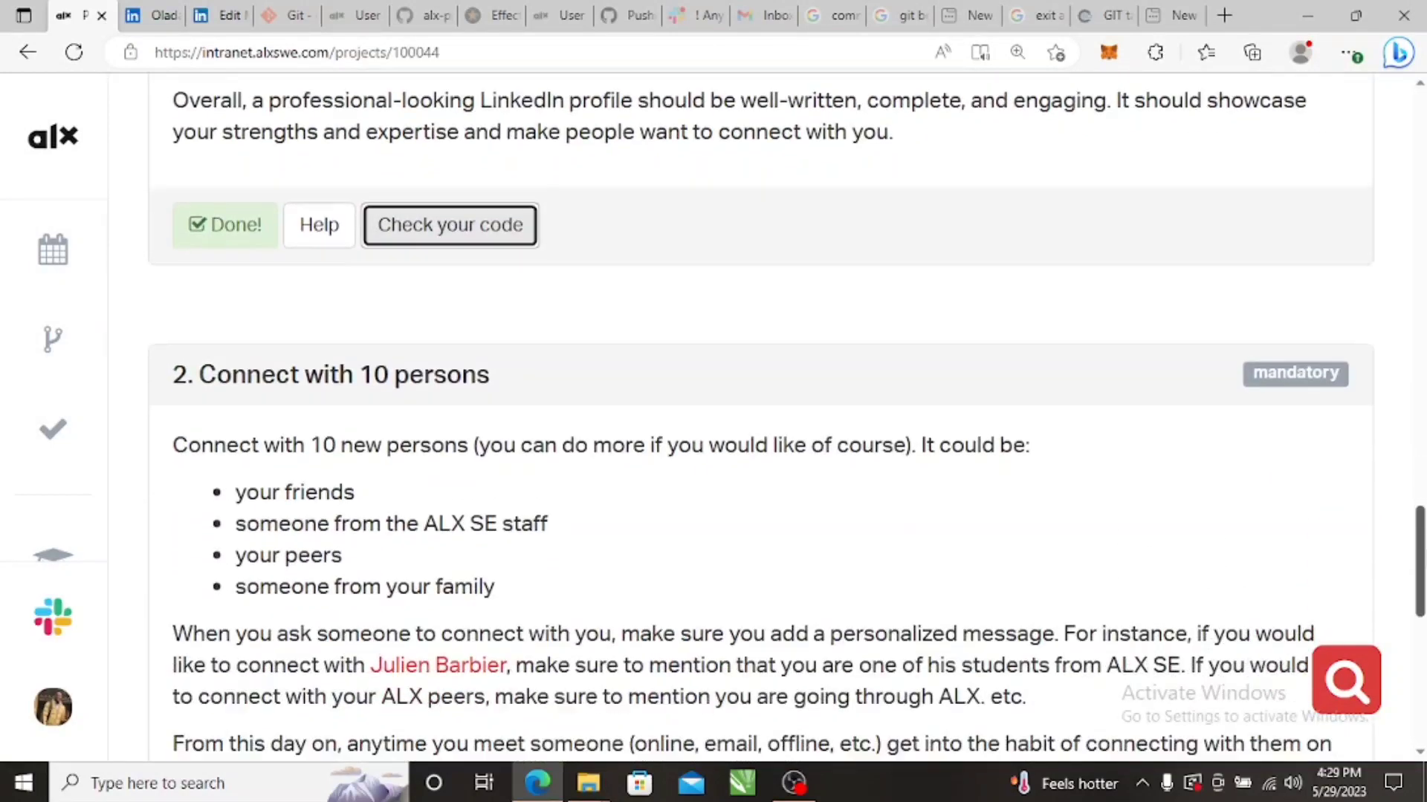
scroll(758, 418, "down", 1)
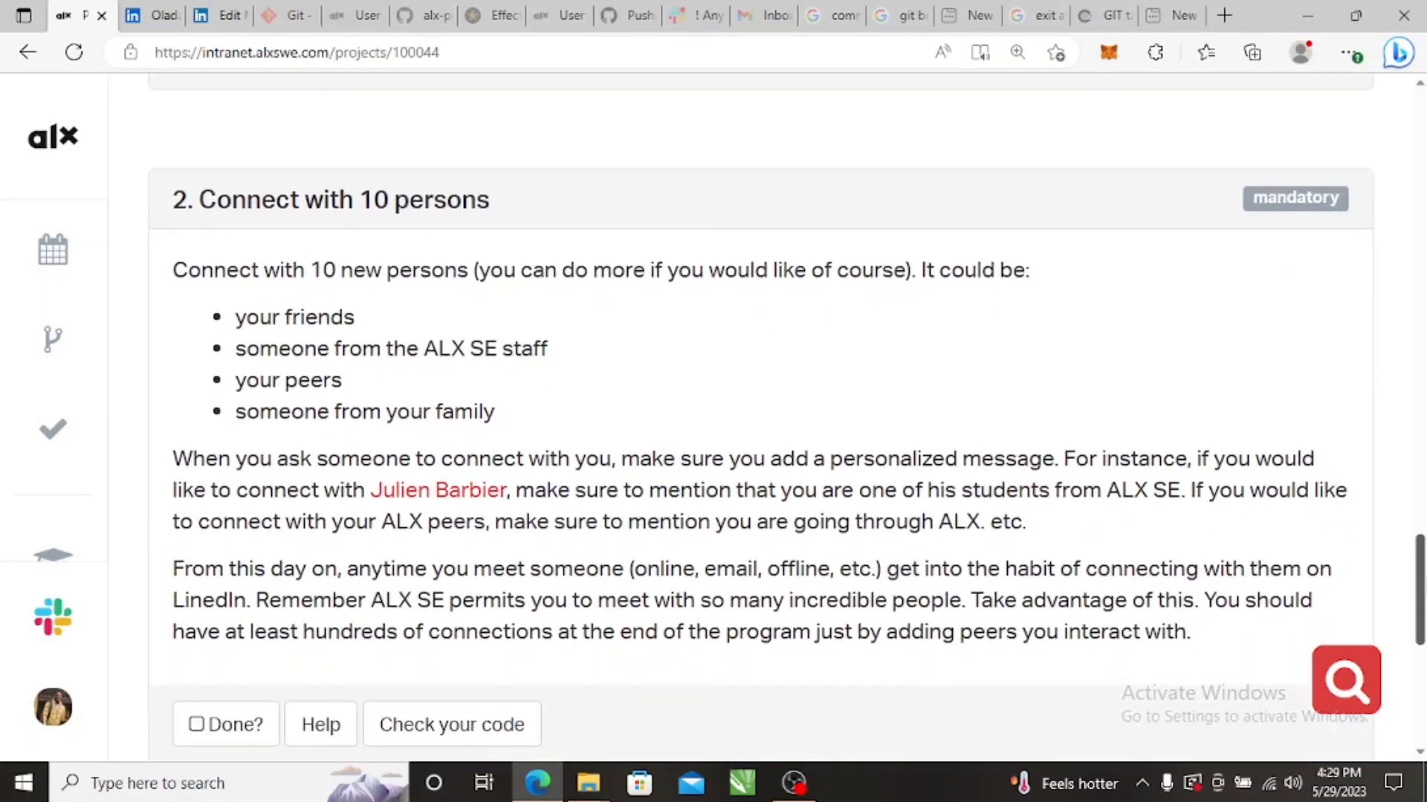
scroll(757, 418, "down", 1)
scroll(758, 418, "down", 1)
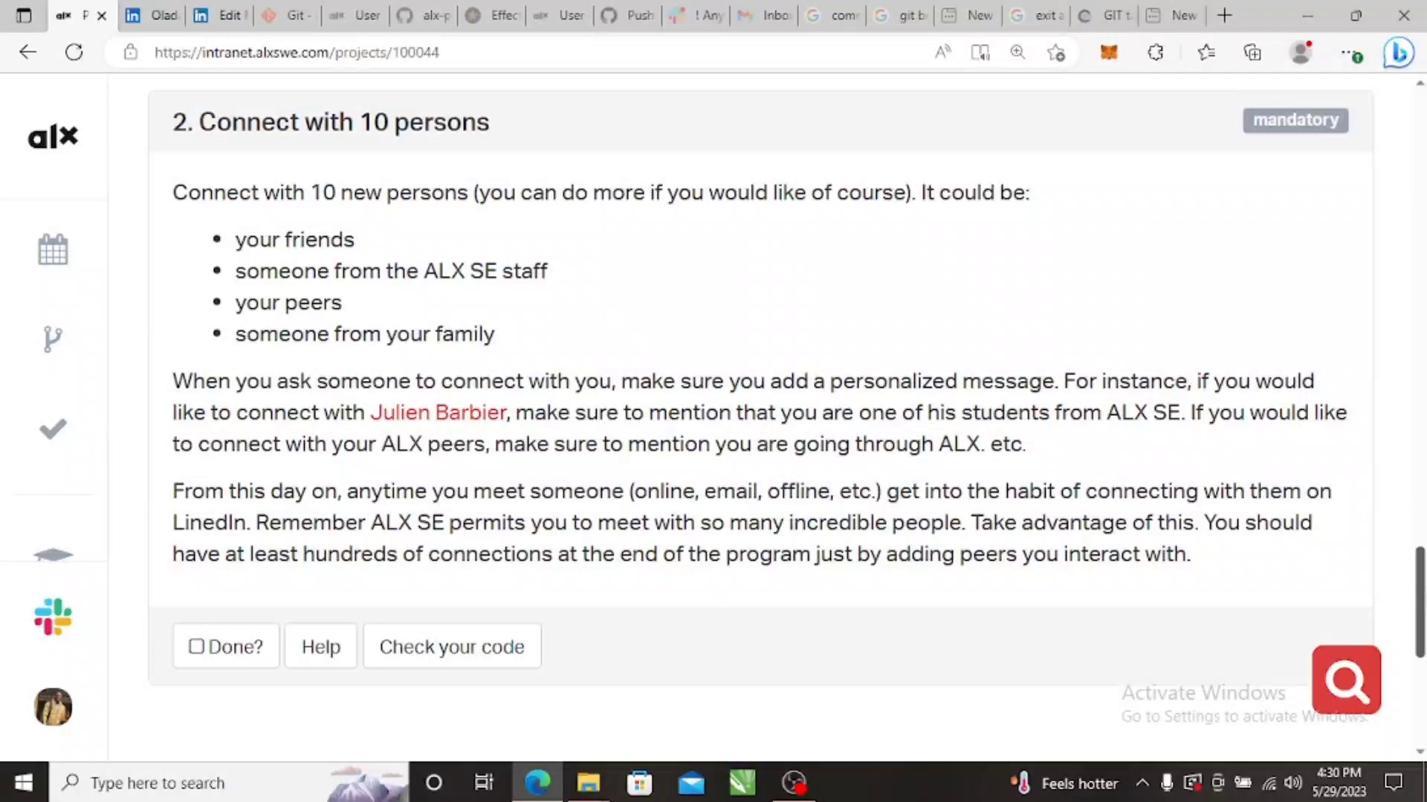
scroll(1035, 547, "down", 1)
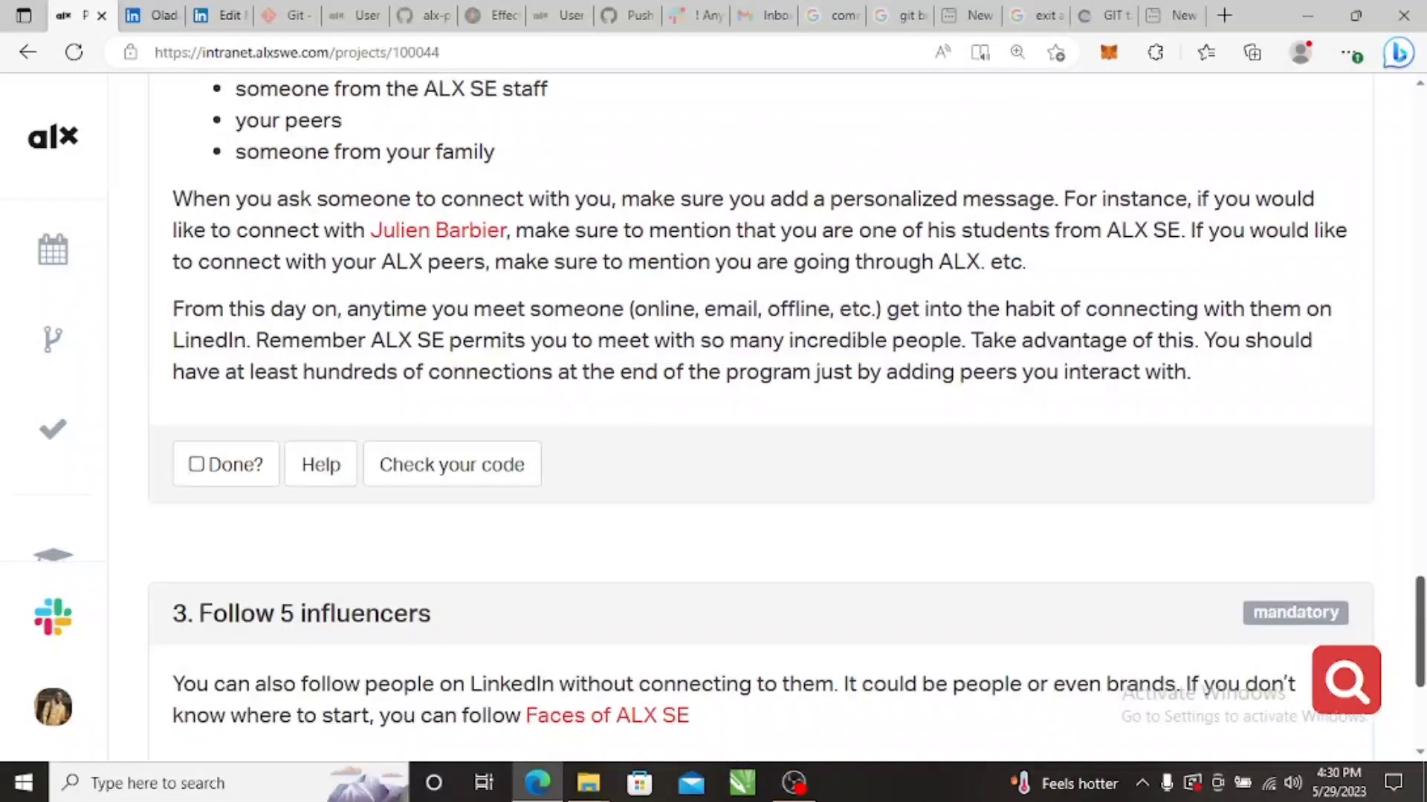
Run a new correction test for the 'Connect with 10 persons' task, then close it
left_click(462, 467)
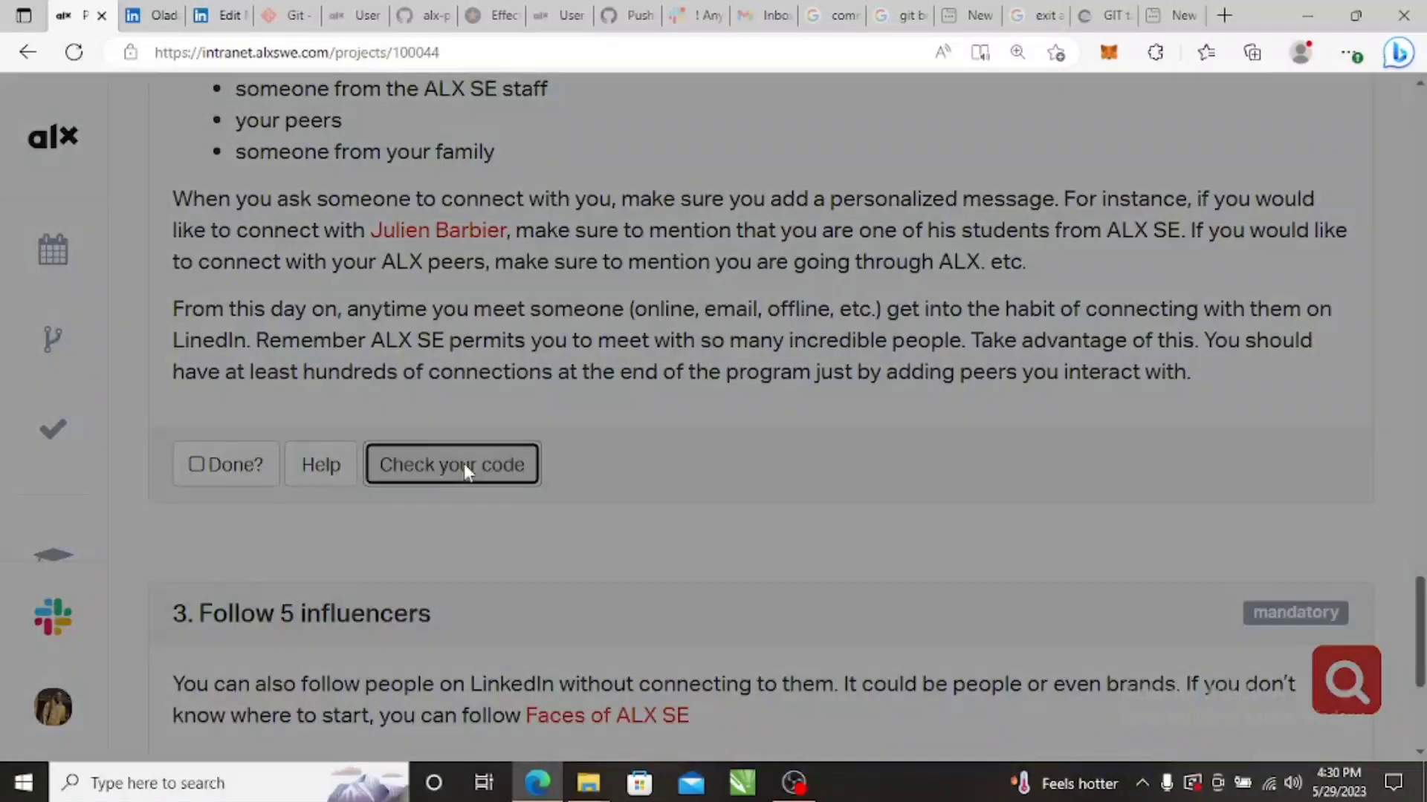
left_click(762, 259)
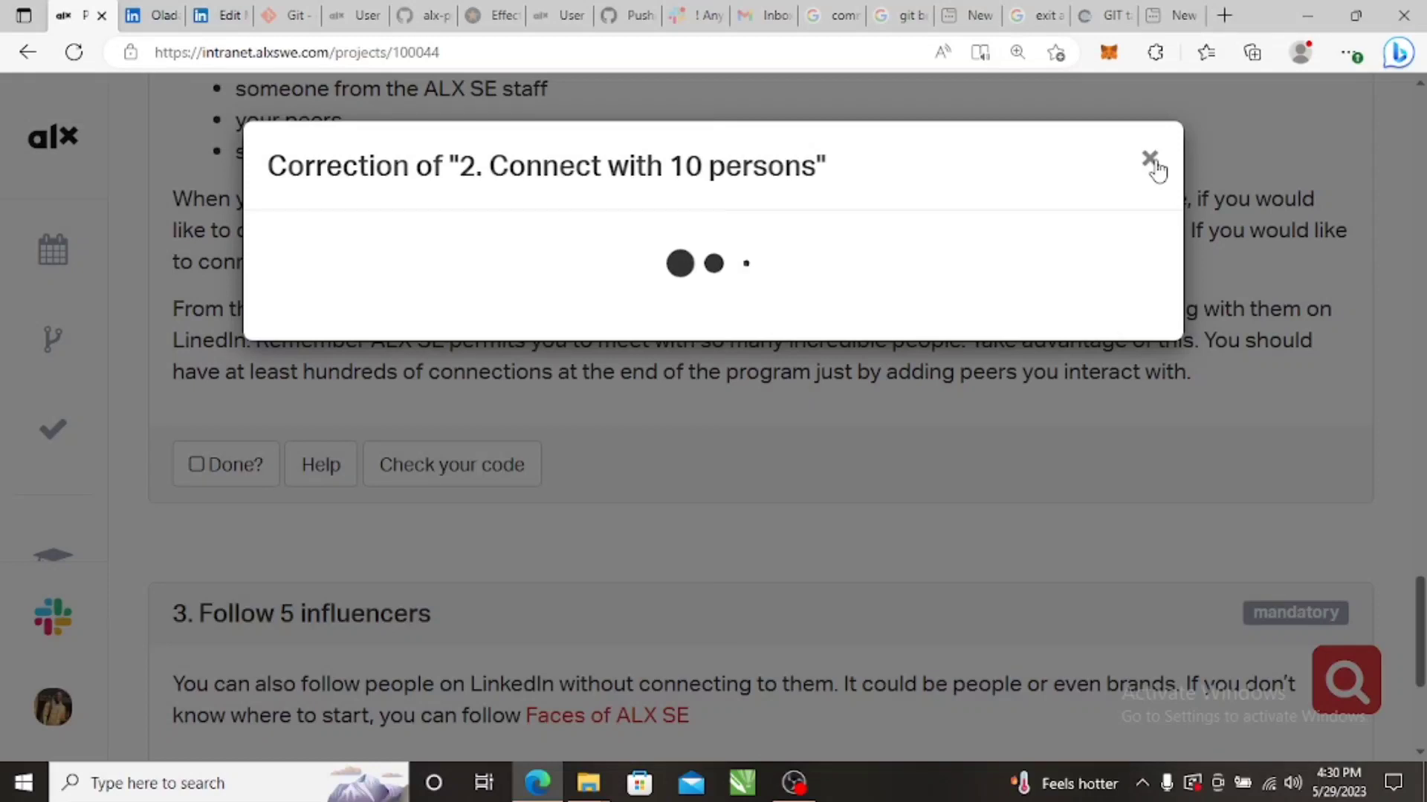
left_click(1151, 162)
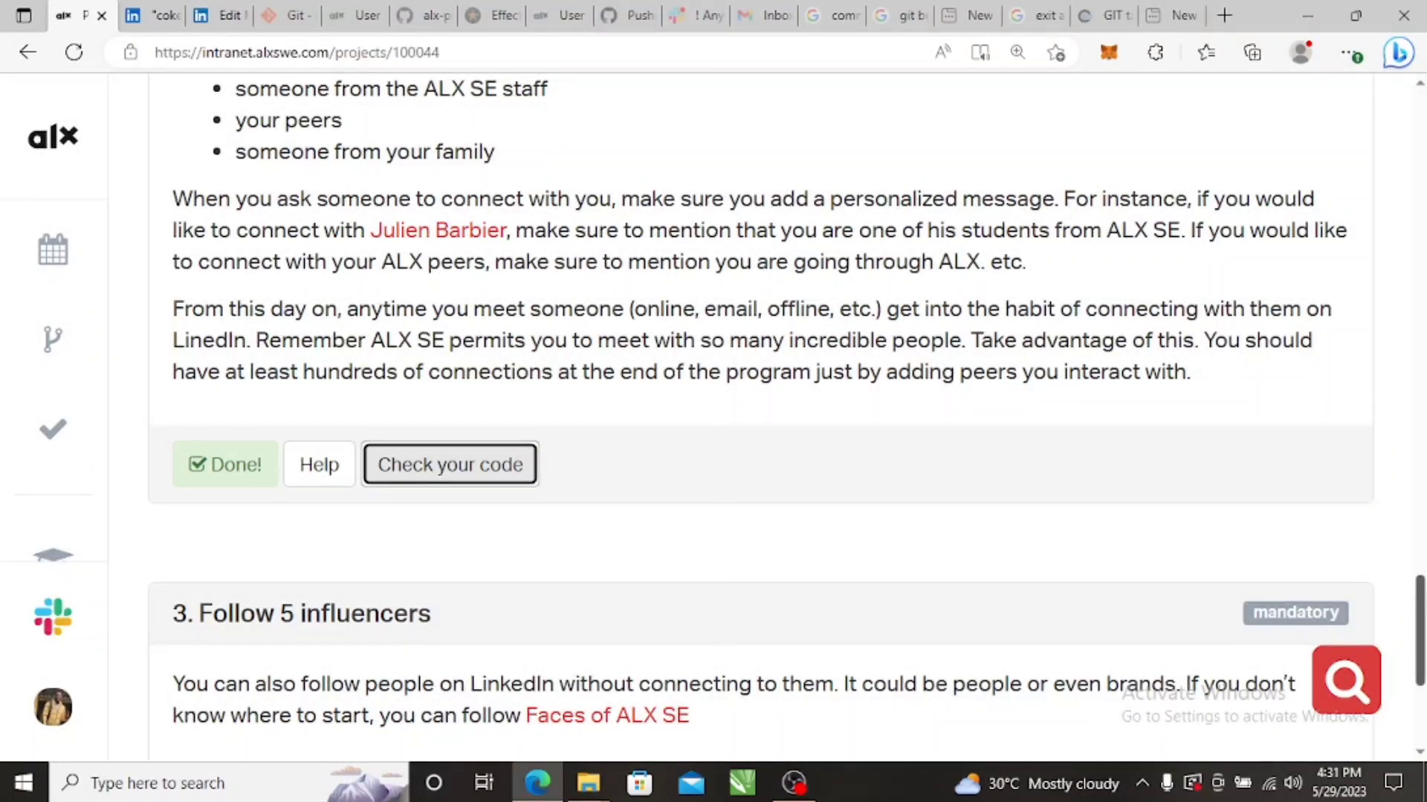
scroll(1337, 501, "down", 1)
scroll(758, 598, "down", 2)
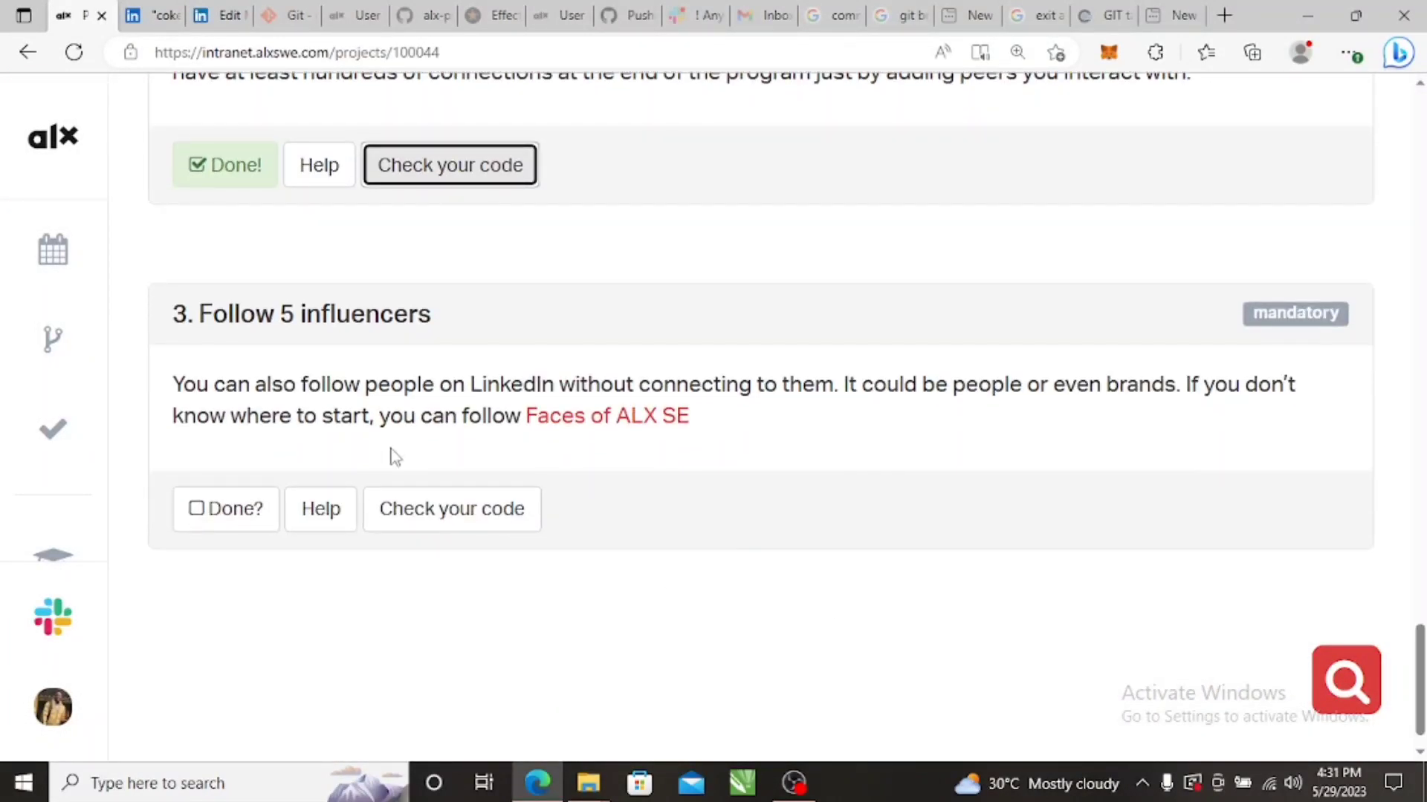
Pass the 'follow 5 influencers' check for task 3 and return to My projects
left_click(447, 515)
left_click(670, 273)
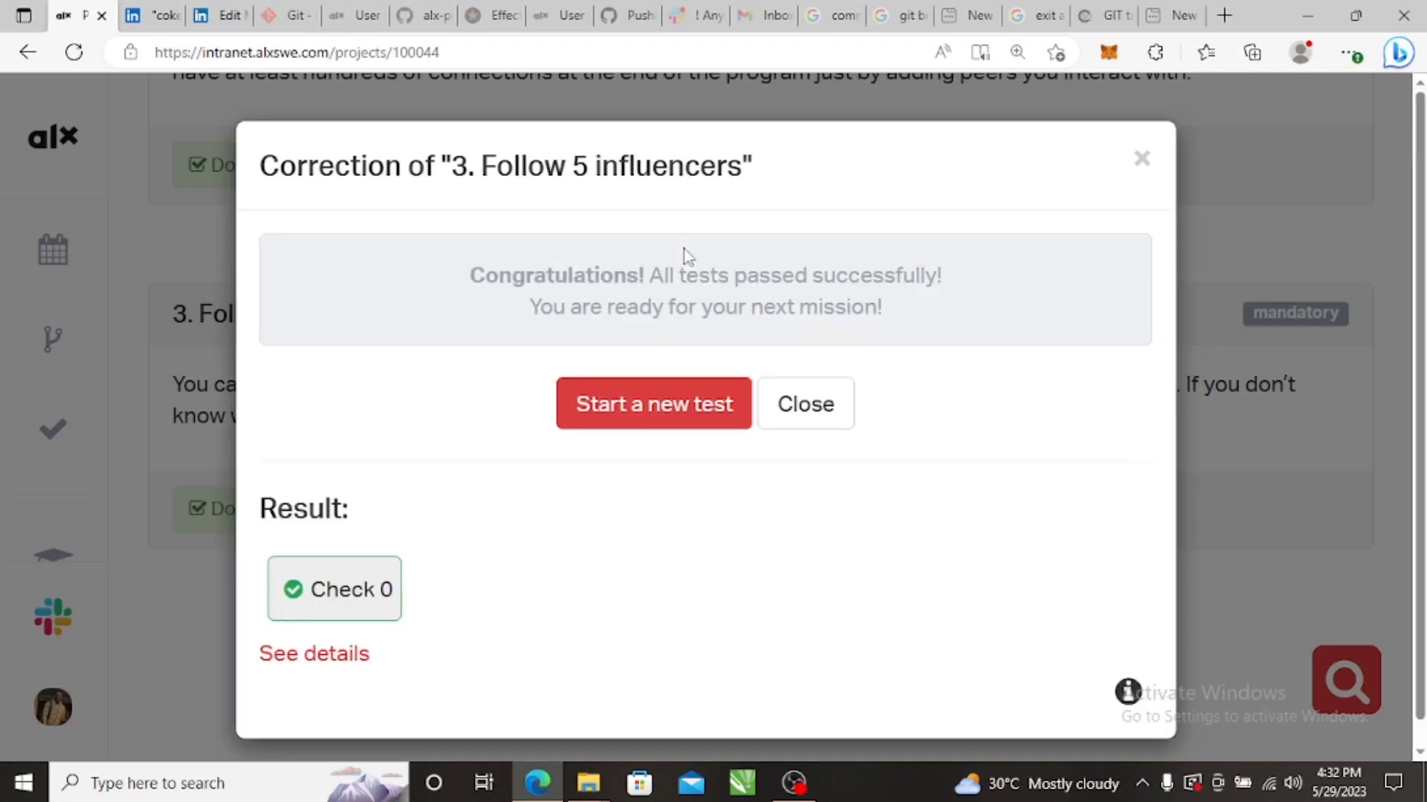
left_click(845, 406)
left_click(57, 341)
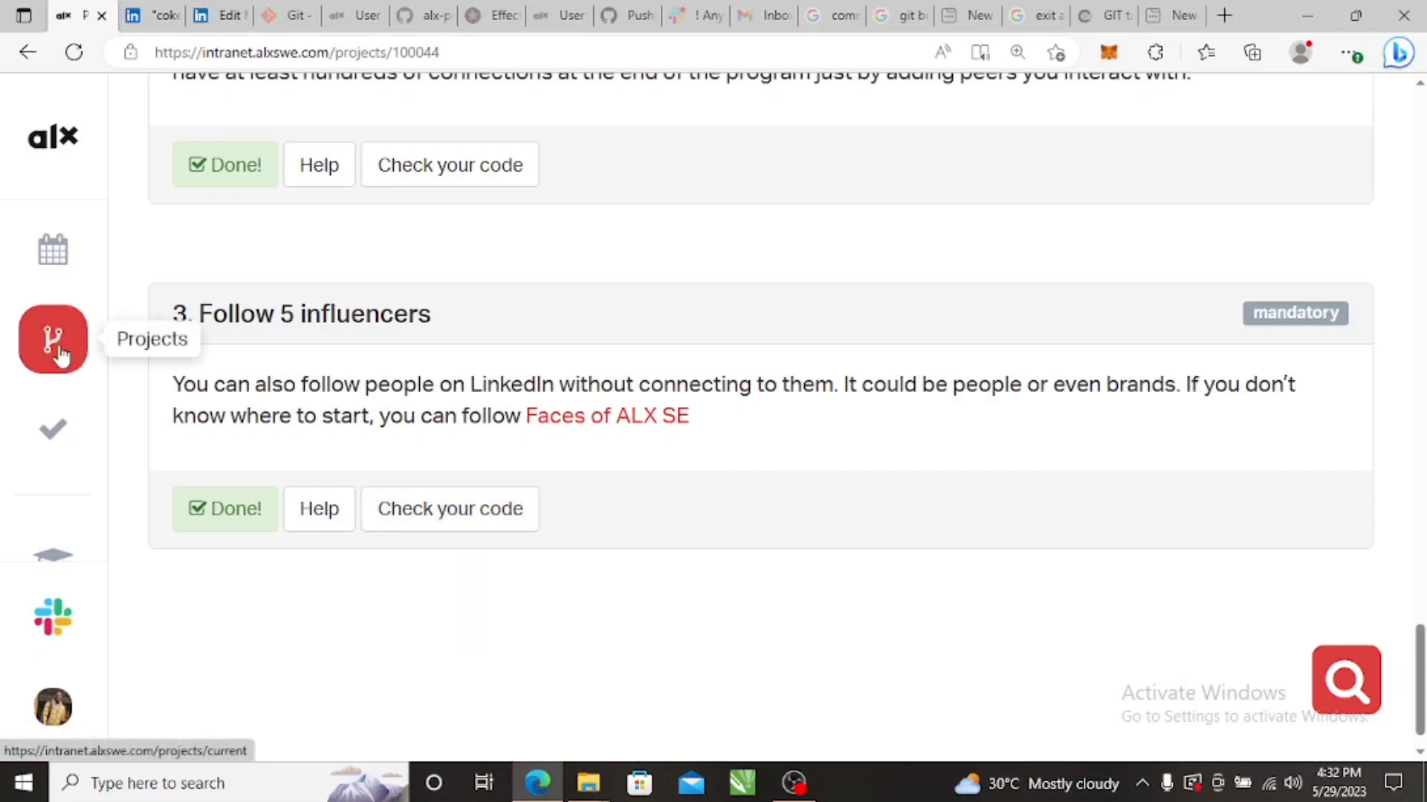